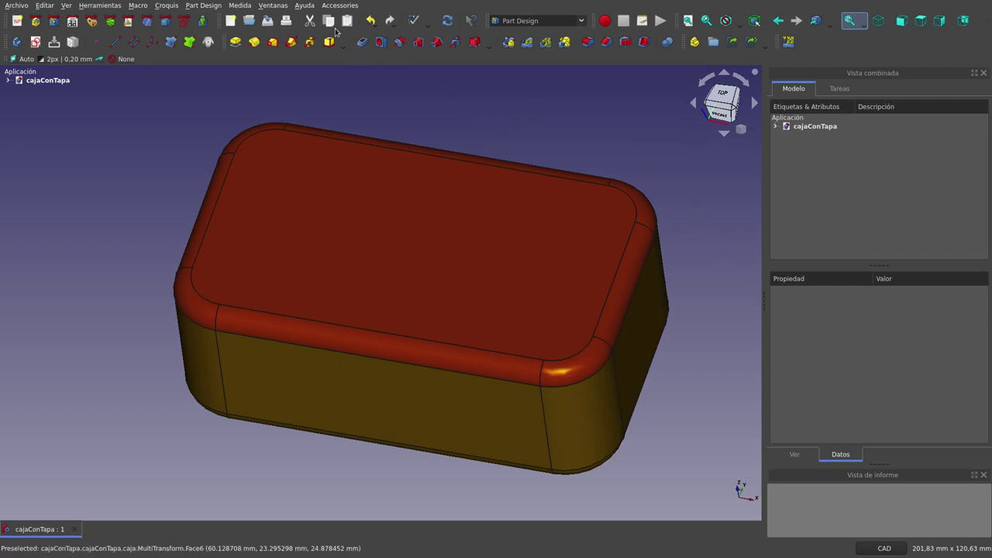
Check FreeCAD's version and build information from the Help menu.
click(303, 6)
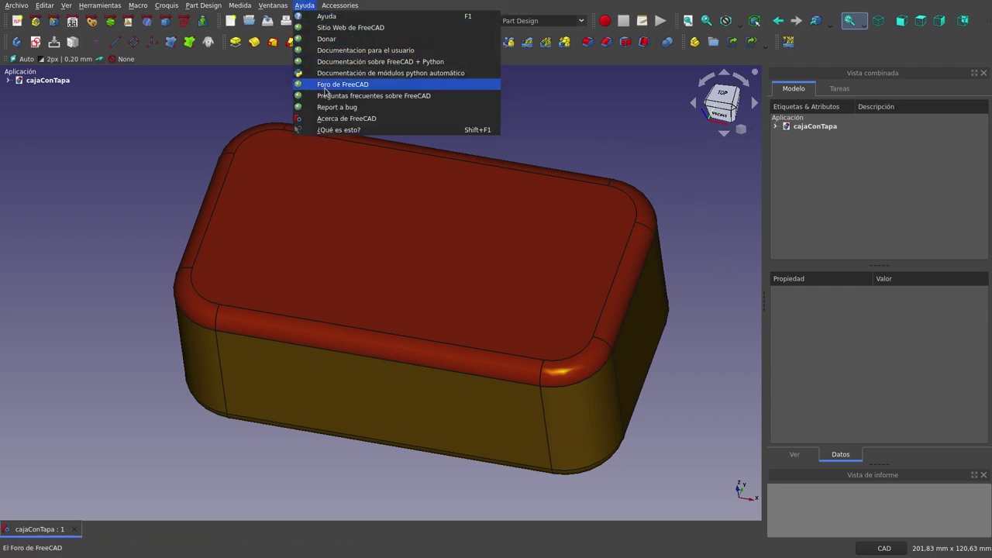
click(345, 119)
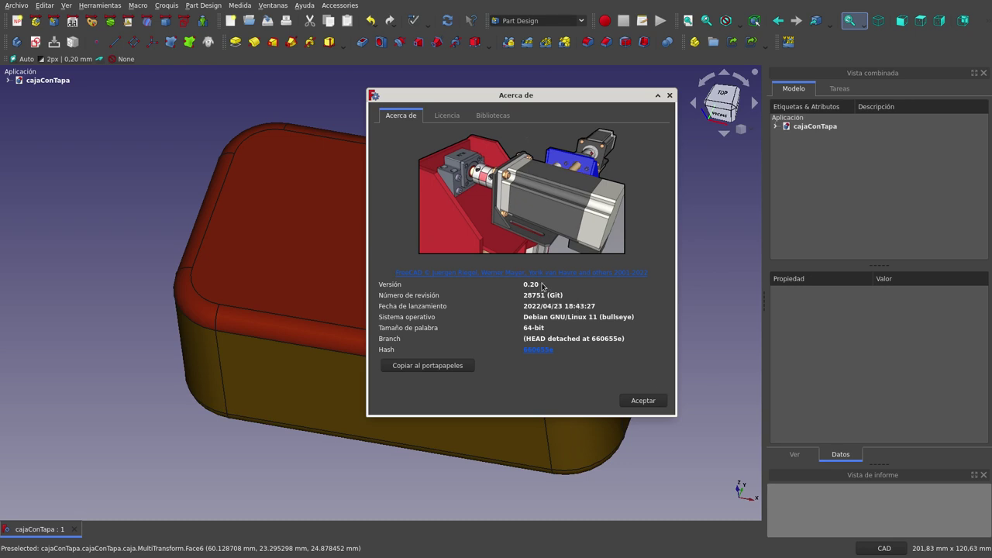
click(657, 403)
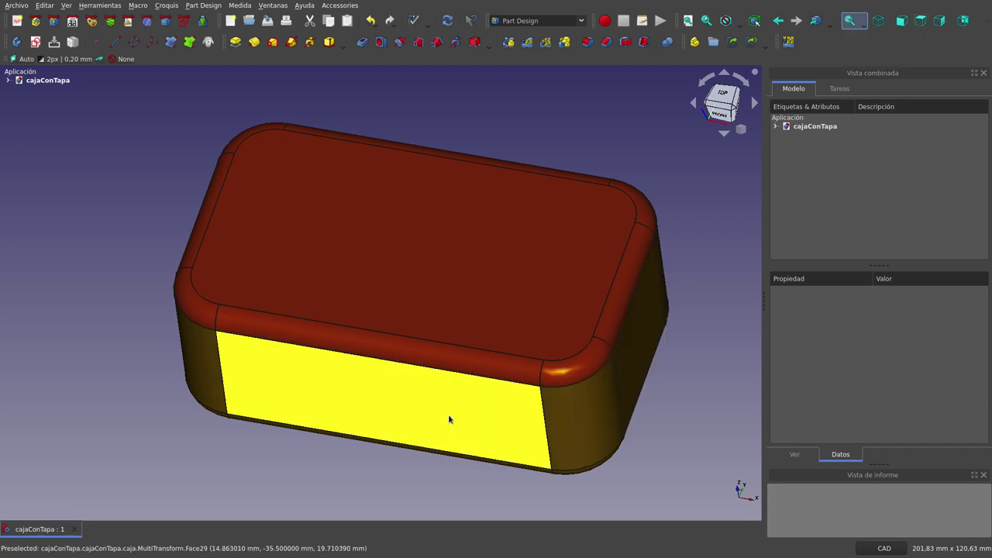
View the box from the top, tilt it back to 3D, and expand the cajaConTapa document.
scroll(667, 411, up, 5)
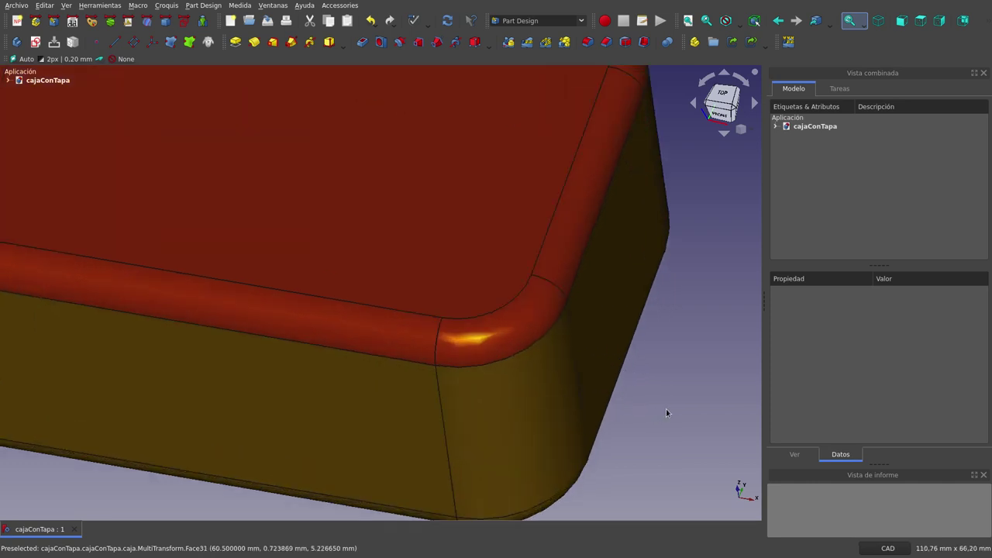
scroll(667, 411, down, 5)
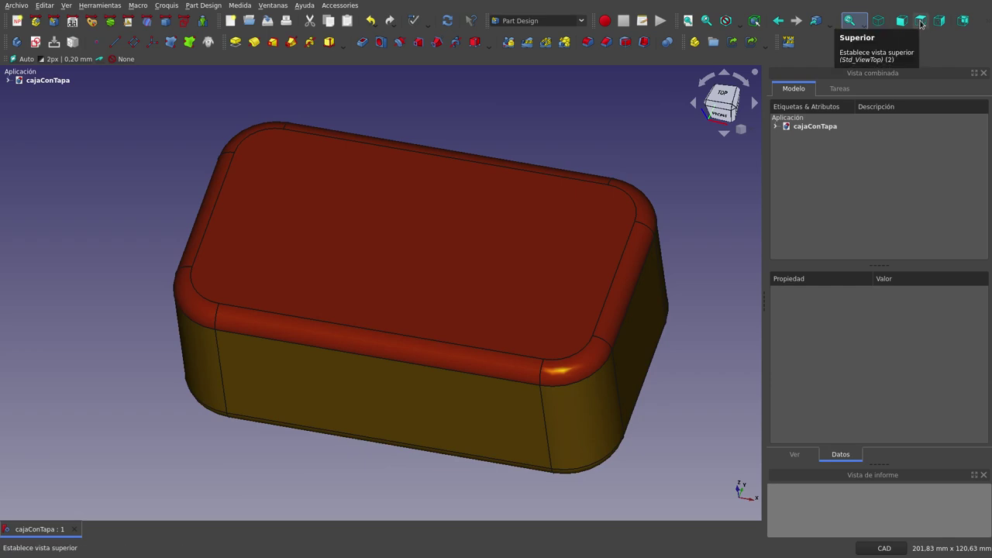
click(920, 23)
scroll(509, 272, down, 2)
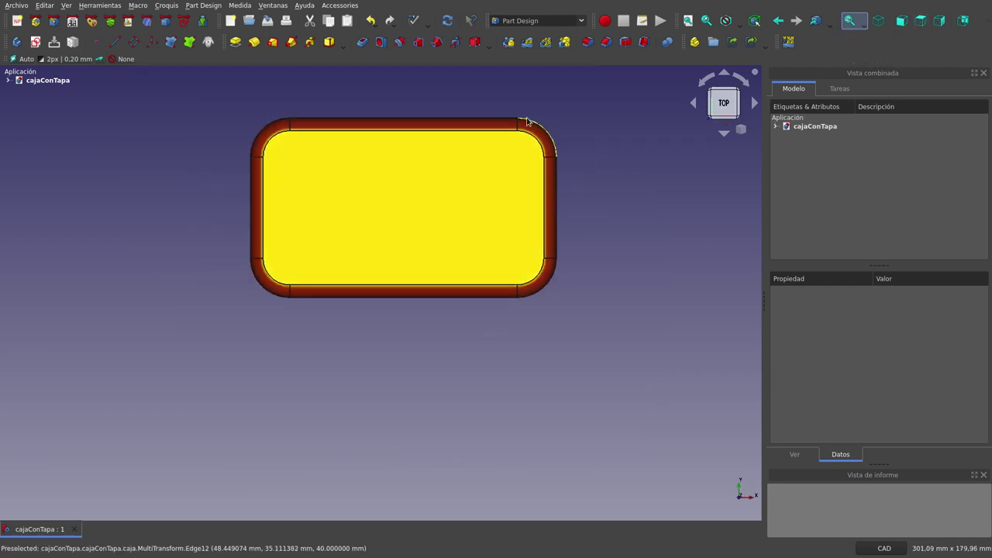
scroll(411, 88, up, 2)
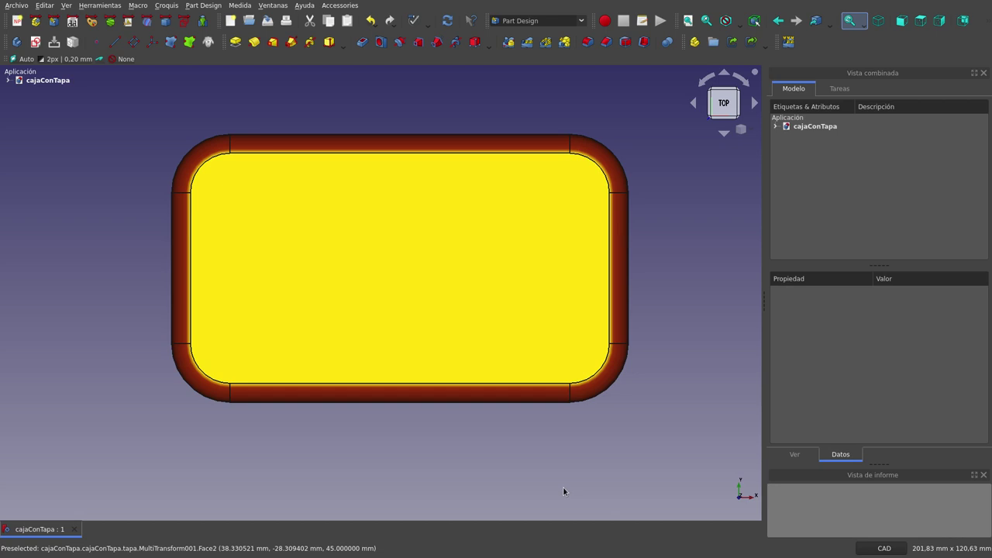
mouse_move(534, 484)
middle_down()
mouse_move(476, 405)
mouse_move(423, 240)
mouse_move(497, 439)
mouse_move(488, 383)
mouse_move(497, 384)
middle_up()
scroll(497, 439, up, 3)
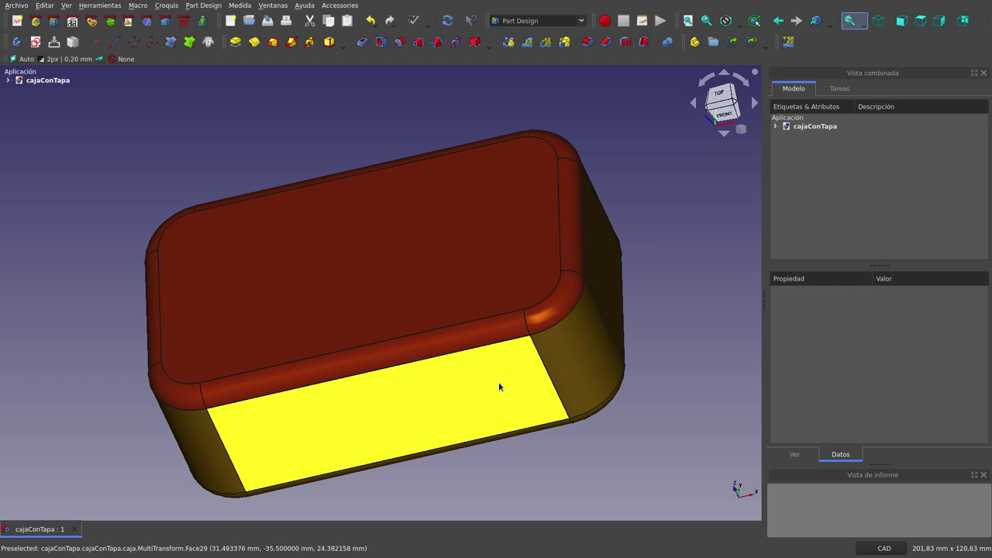
scroll(640, 359, down, 2)
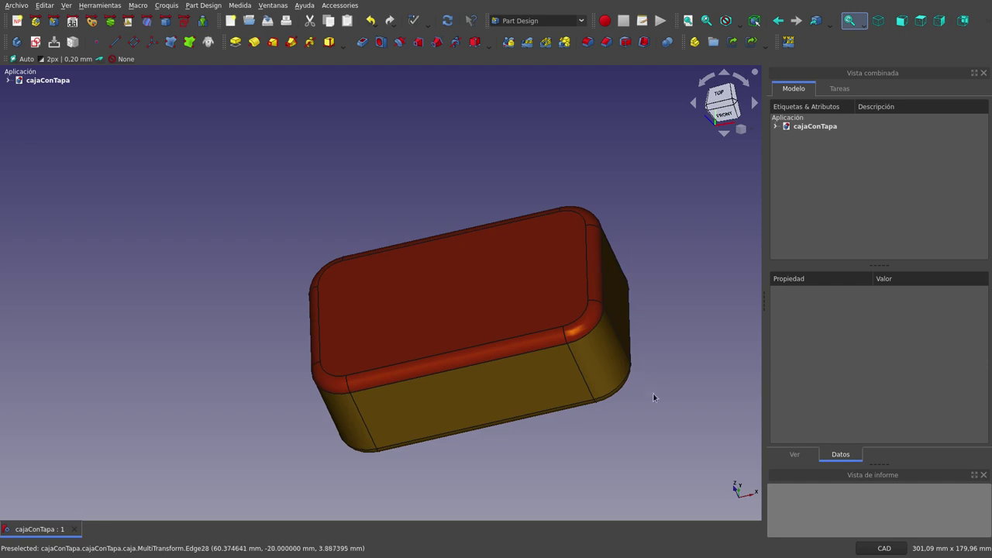
middle_drag(654, 398, 633, 438)
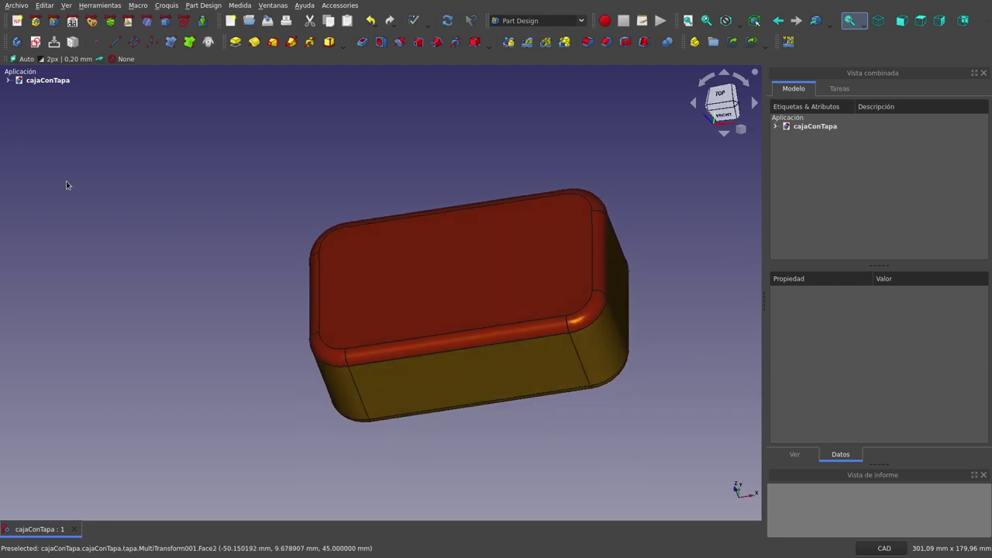
click(8, 81)
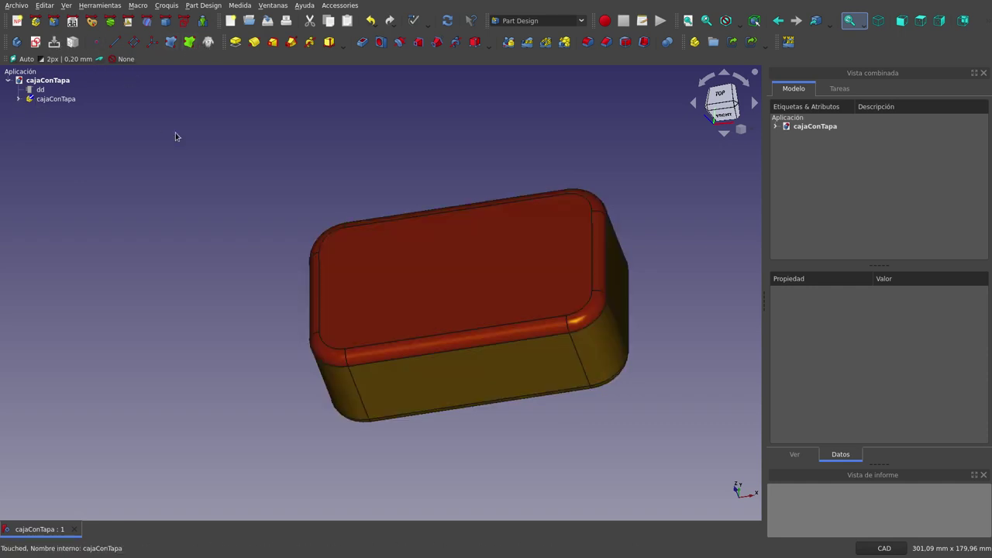
List the caja and tapa bodies, swap visibility to show only the tapa lid, and view it from the front.
click(18, 99)
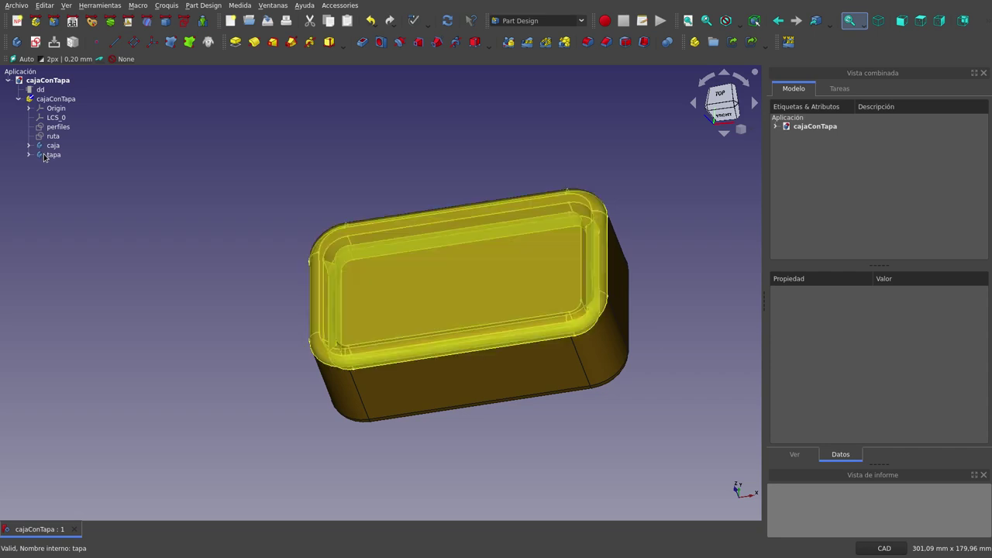
click(44, 155)
key(space)
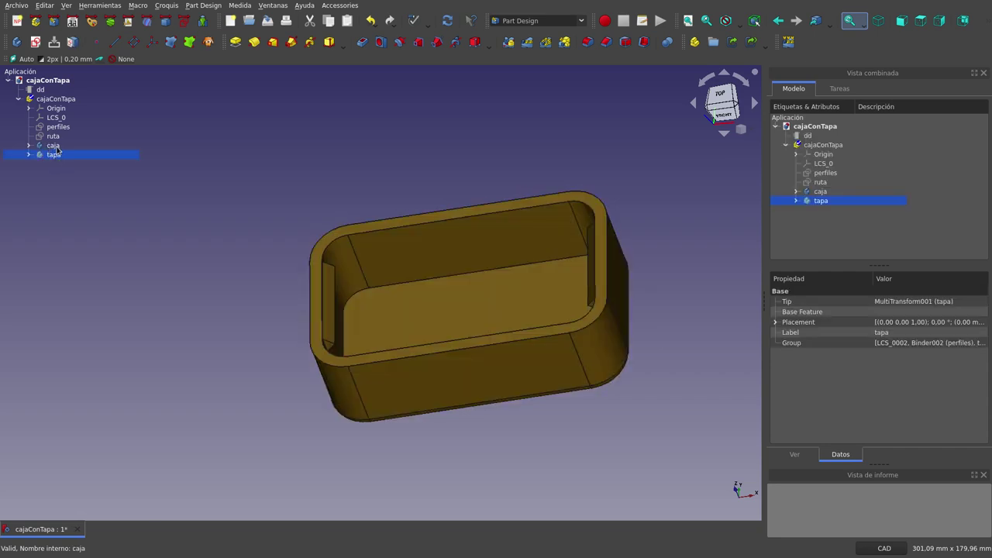
ctrl+click(53, 145)
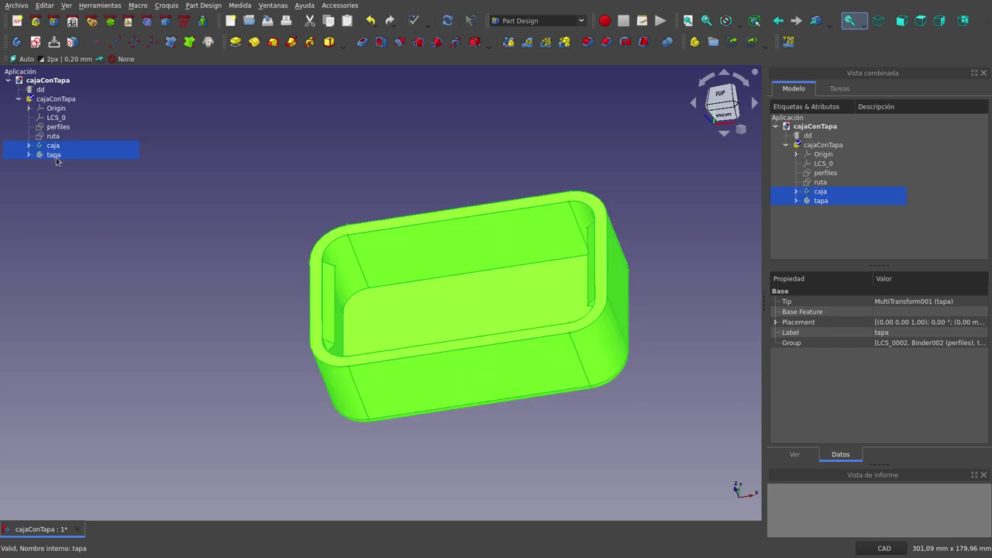
key(space)
click(207, 206)
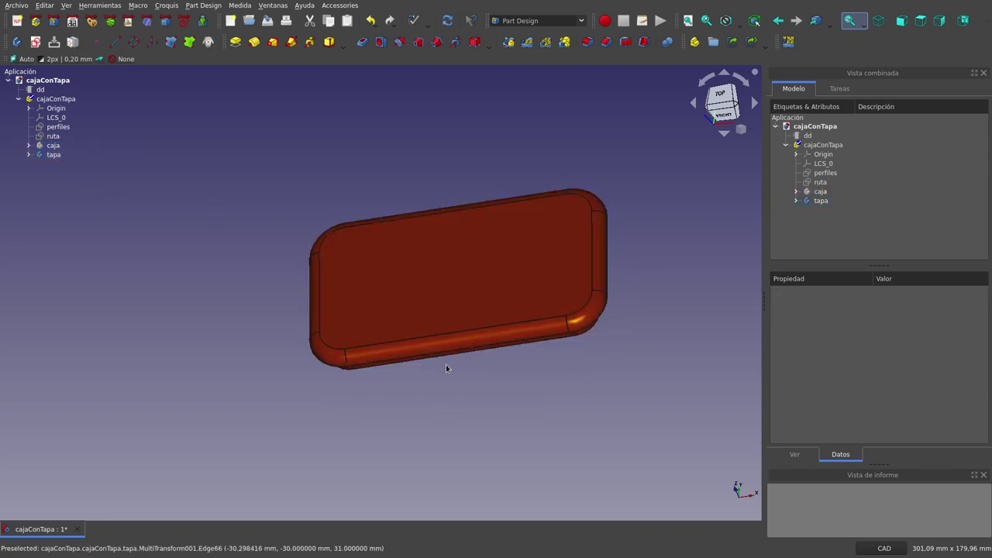
mouse_move(446, 365)
middle_down()
mouse_move(428, 293)
mouse_move(374, 231)
mouse_move(372, 284)
mouse_move(458, 308)
mouse_move(497, 292)
mouse_move(504, 307)
mouse_move(464, 331)
mouse_move(449, 299)
middle_up()
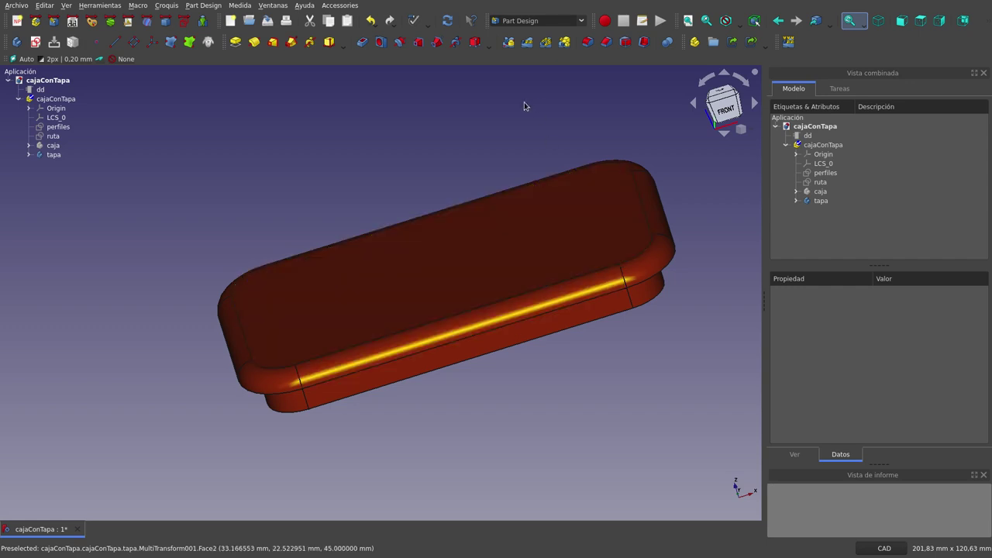
Make the caja body visible again, list its features, and orbit to look inside the box.
click(53, 155)
click(51, 146)
key(space)
click(29, 146)
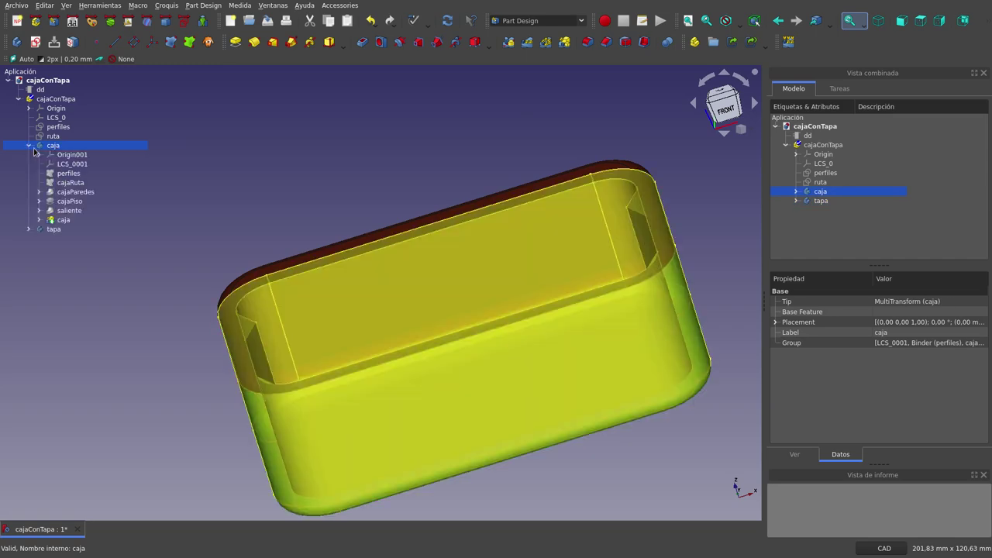
click(54, 229)
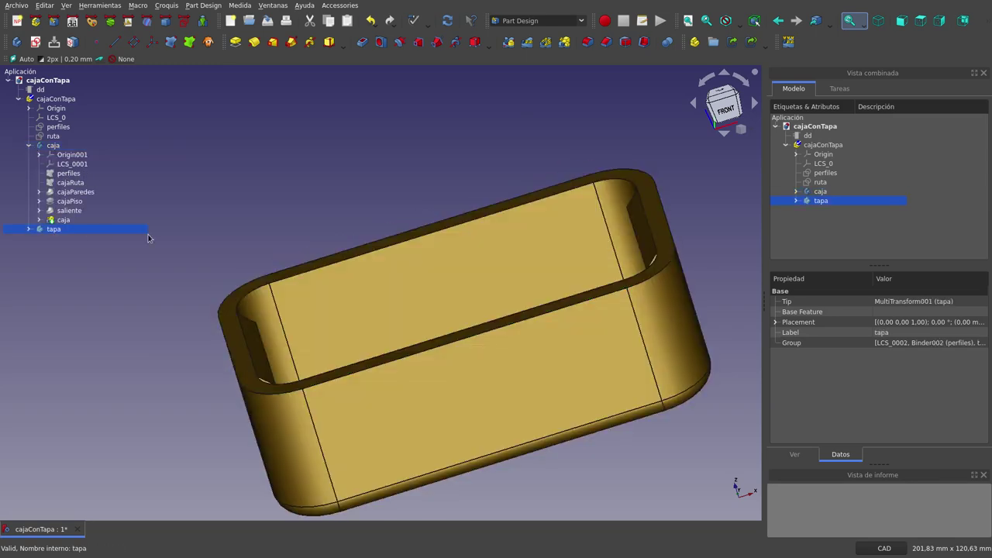
mouse_move(421, 288)
middle_down()
mouse_move(458, 255)
mouse_move(436, 270)
mouse_move(341, 262)
mouse_move(326, 238)
mouse_move(348, 150)
mouse_move(481, 215)
mouse_move(442, 259)
middle_up()
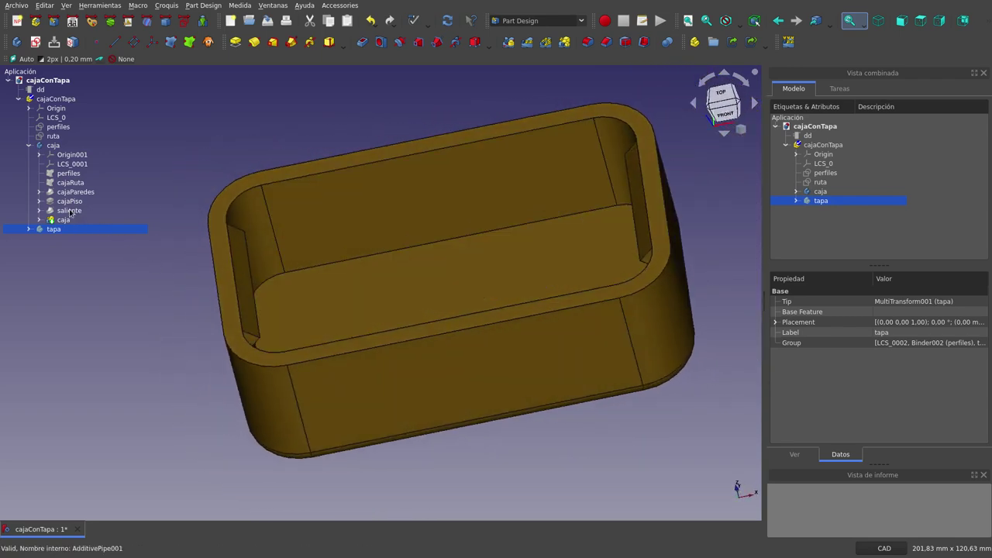
Show only the saliente corner wall feature and orbit to inspect it from below.
click(70, 210)
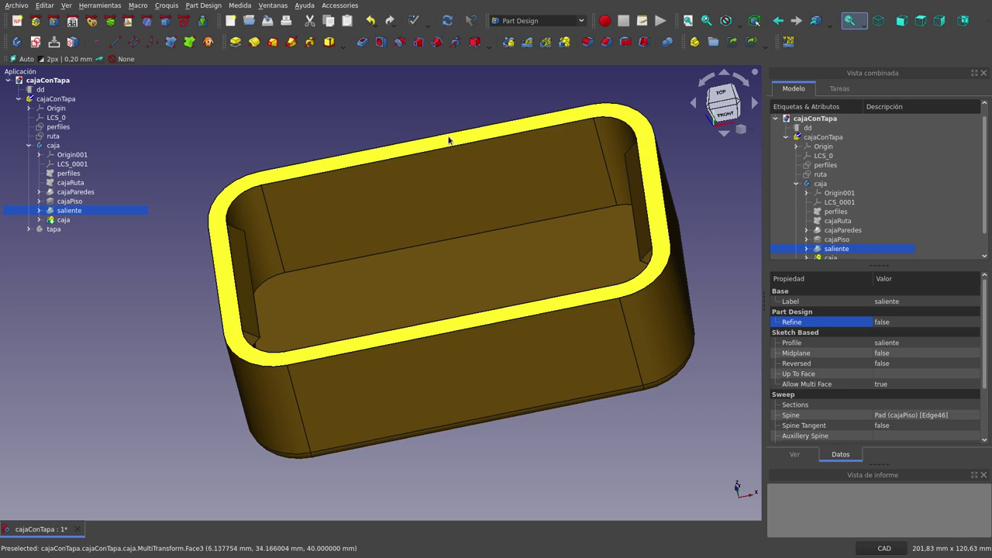
key(space)
click(445, 390)
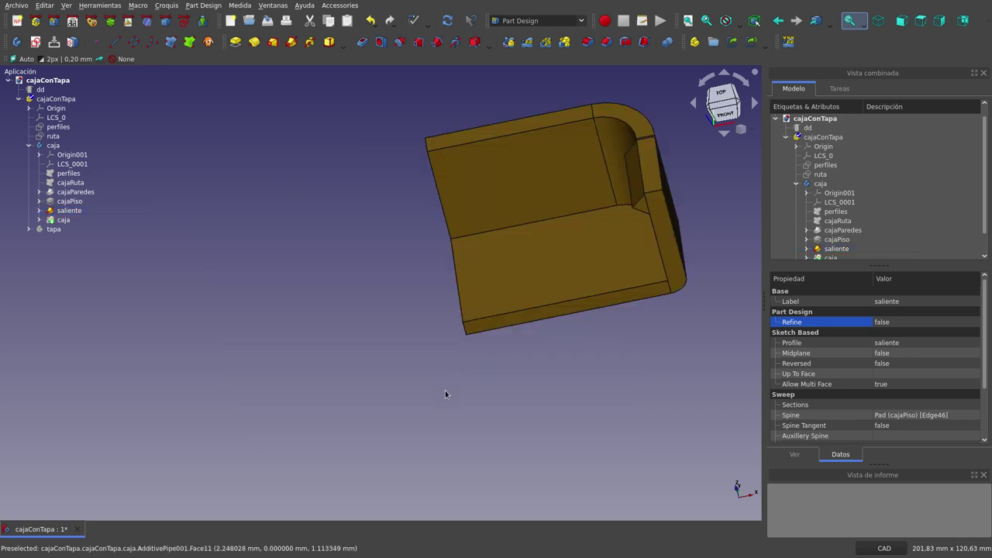
scroll(485, 345, up, 5)
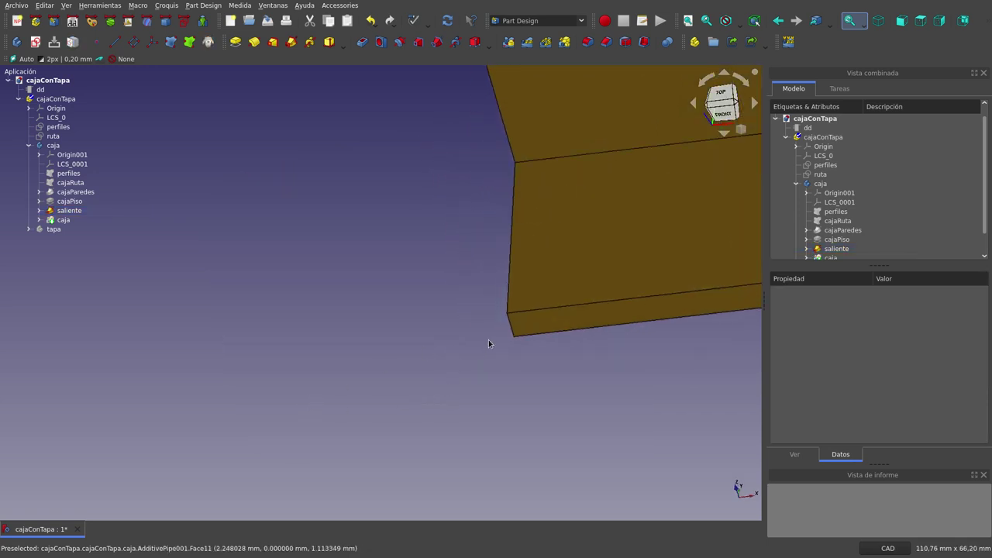
scroll(527, 318, down, 6)
scroll(589, 256, up, 2)
mouse_move(639, 217)
middle_down()
mouse_move(551, 253)
mouse_move(582, 261)
mouse_move(591, 230)
mouse_move(589, 243)
middle_up()
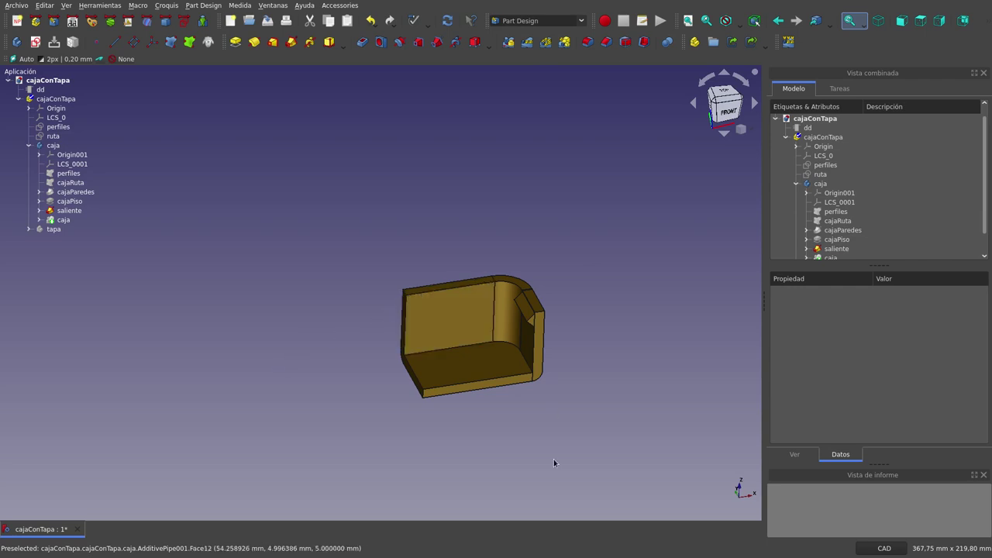
Show the caja body's final mirrored feature so the complete box appears, then orbit to see inside.
click(93, 220)
key(space)
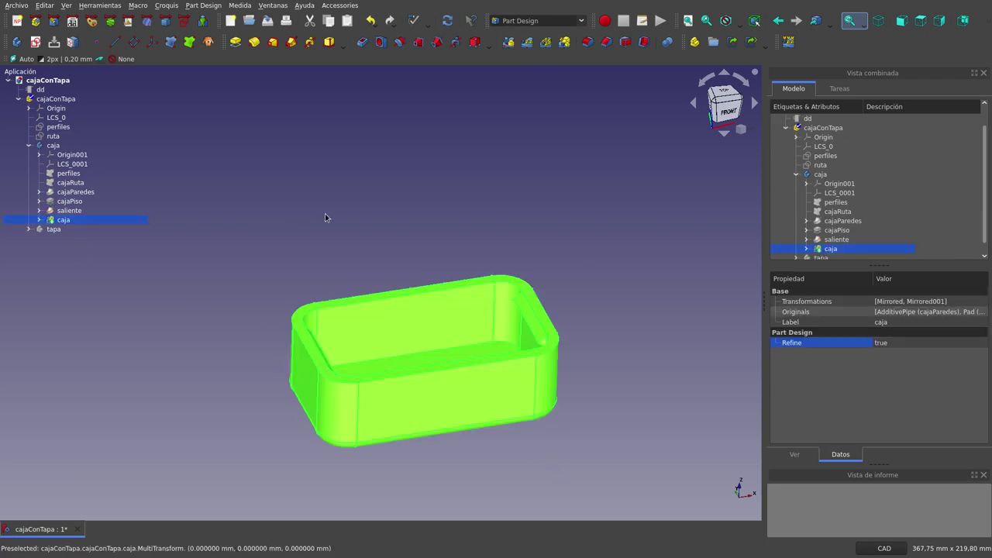
click(360, 204)
scroll(398, 362, down, 1)
scroll(396, 375, up, 3)
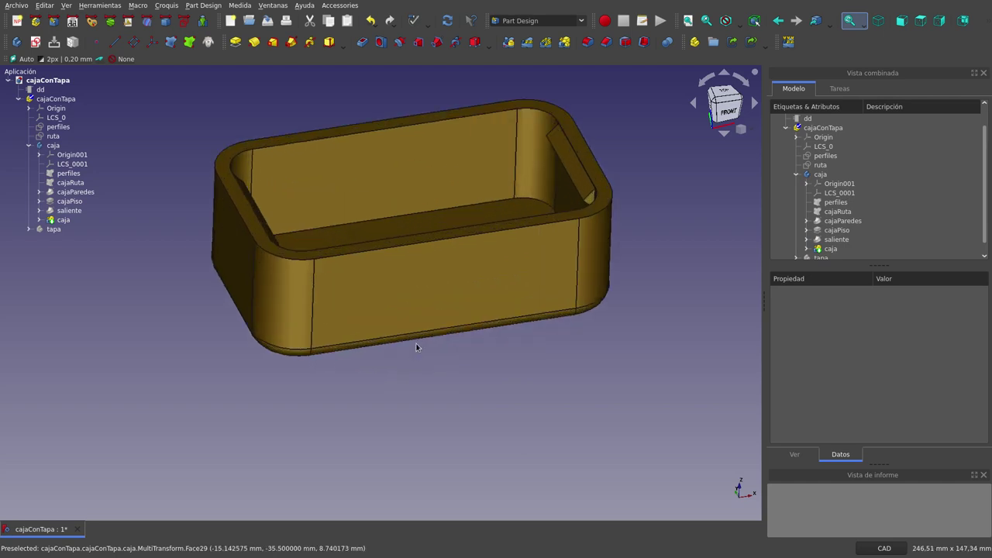
mouse_move(416, 346)
middle_down()
mouse_move(288, 331)
mouse_move(431, 317)
middle_up()
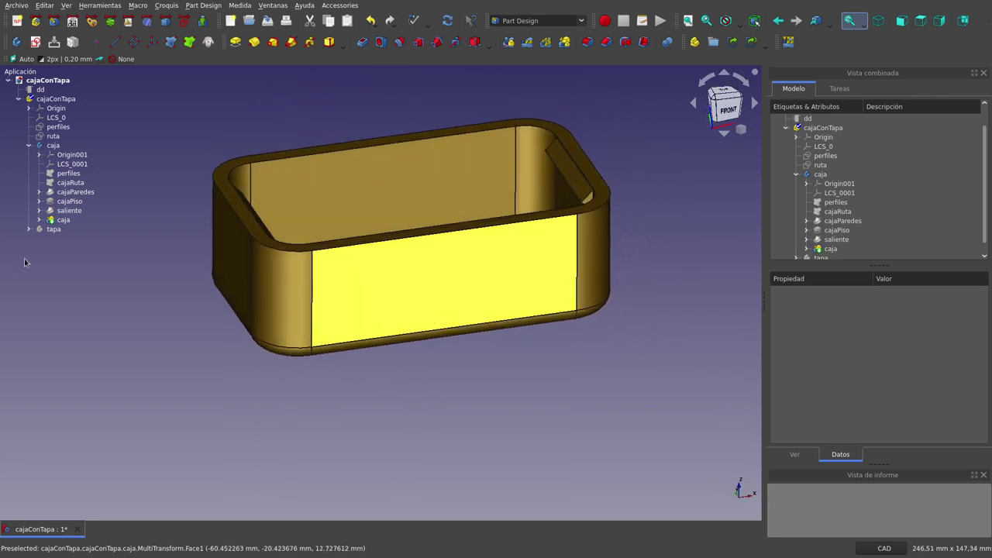
Collapse and hide caja, show the tapa lid, and list its tapaBorde, tapaTecho and tapaRanura features.
click(29, 145)
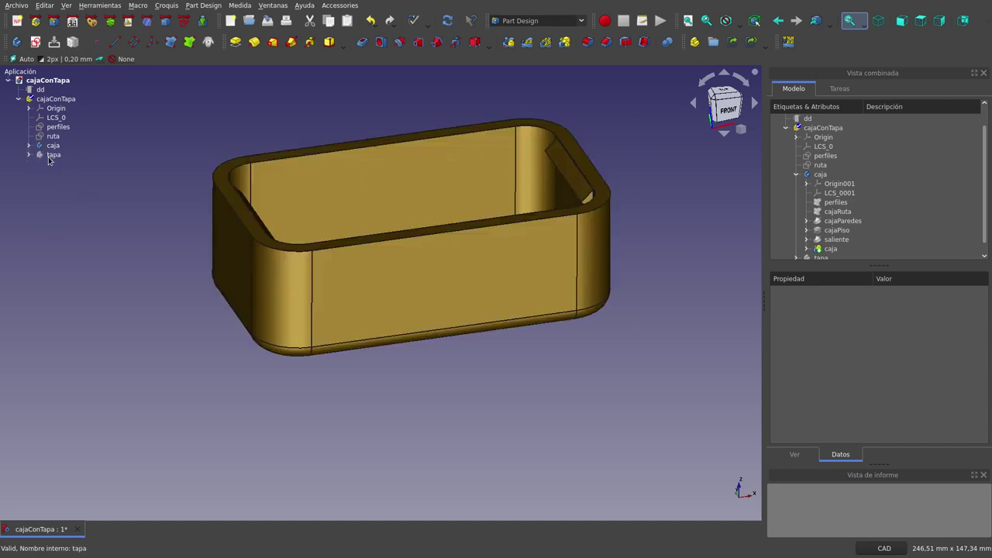
click(50, 146)
key(space)
click(45, 156)
key(space)
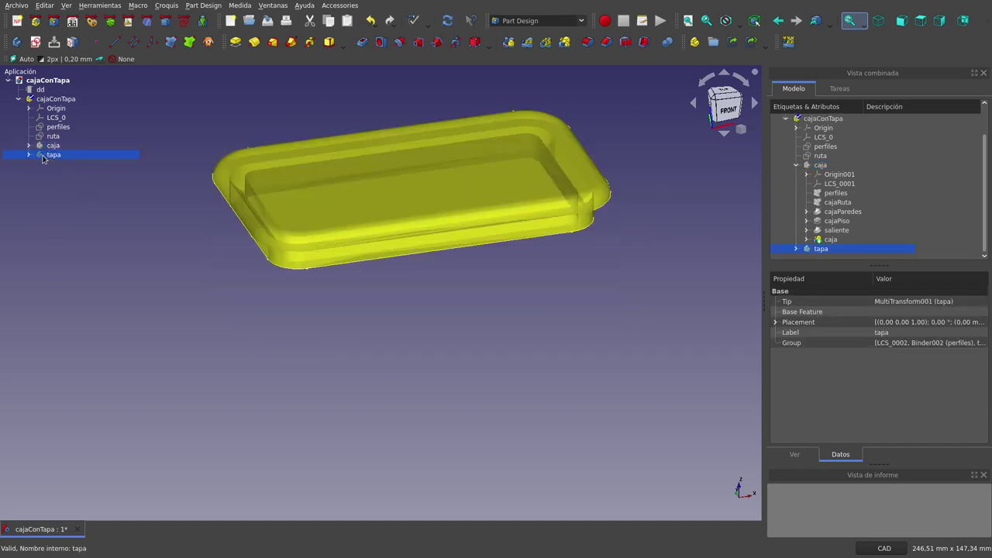
click(29, 155)
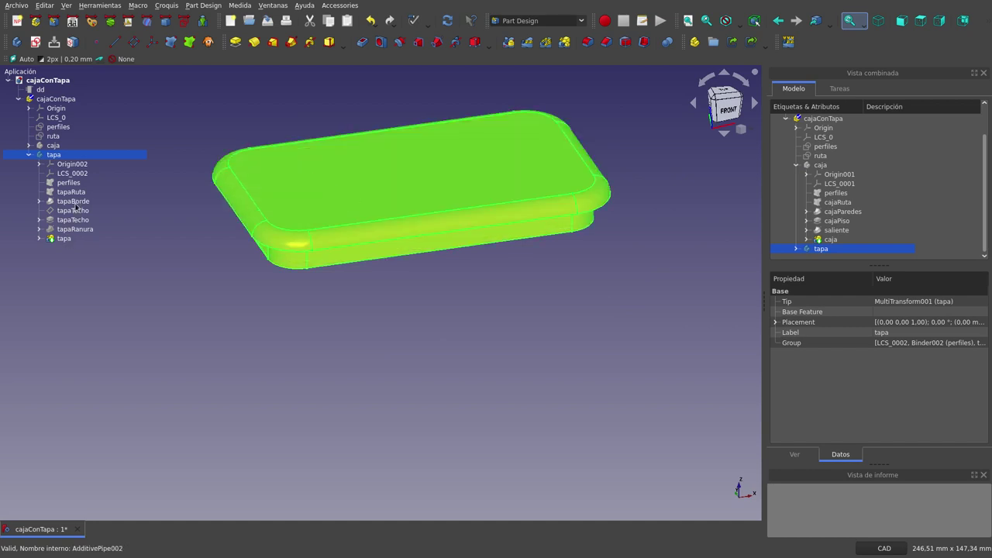
click(76, 229)
key(space)
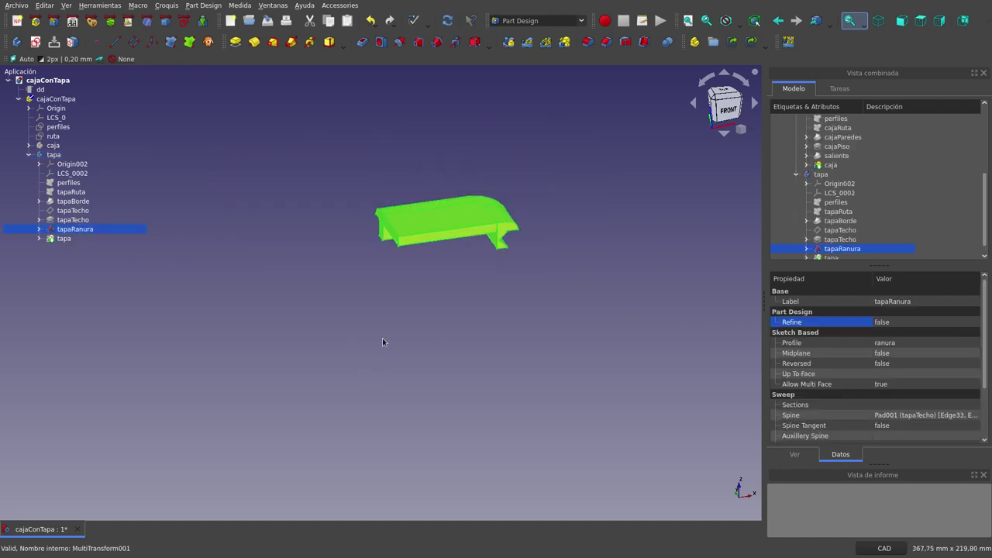
mouse_move(382, 342)
middle_down()
mouse_move(454, 284)
mouse_move(362, 277)
mouse_move(317, 210)
mouse_move(505, 303)
middle_up()
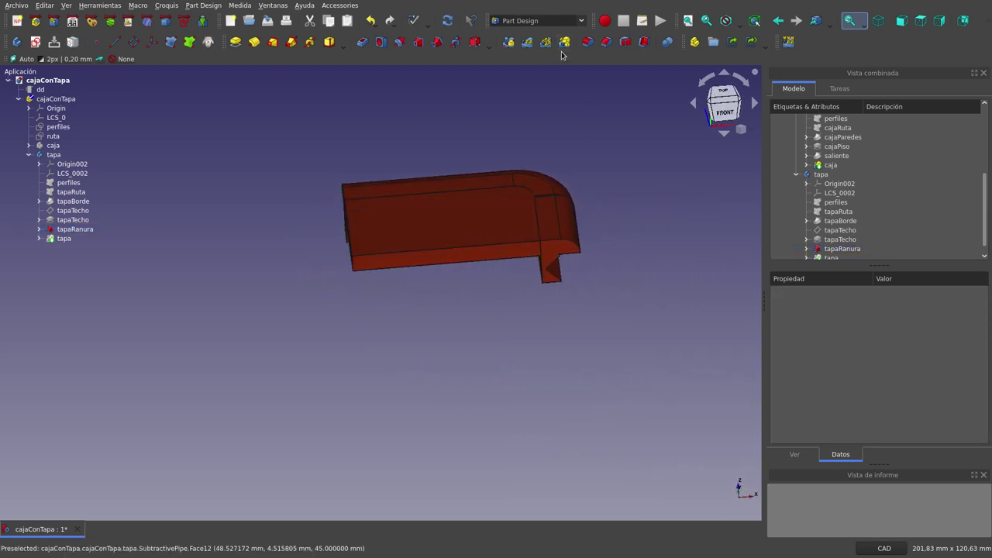
click(99, 238)
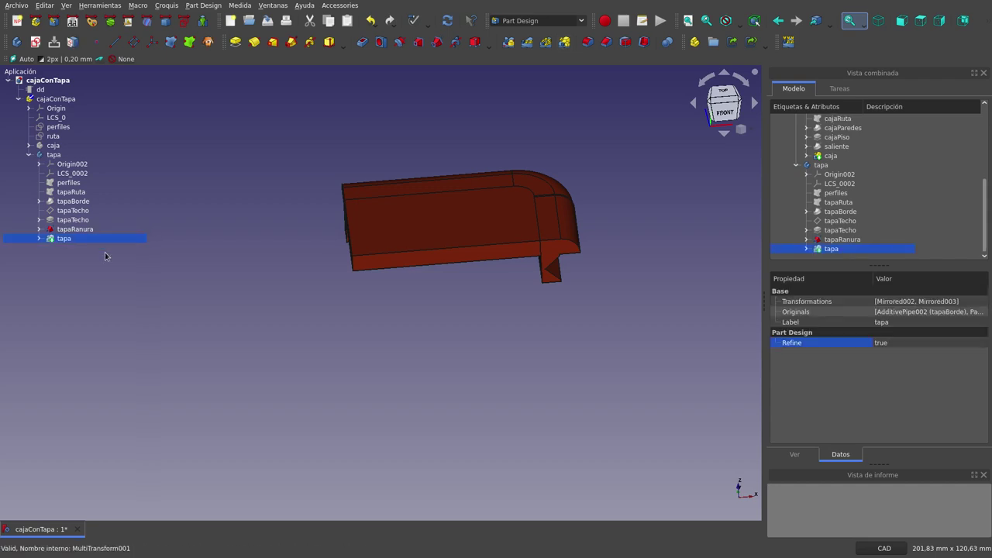
middle_drag(310, 325, 423, 377)
click(470, 409)
mouse_move(469, 410)
middle_down()
mouse_move(432, 435)
mouse_move(406, 391)
mouse_move(401, 343)
mouse_move(410, 449)
middle_up()
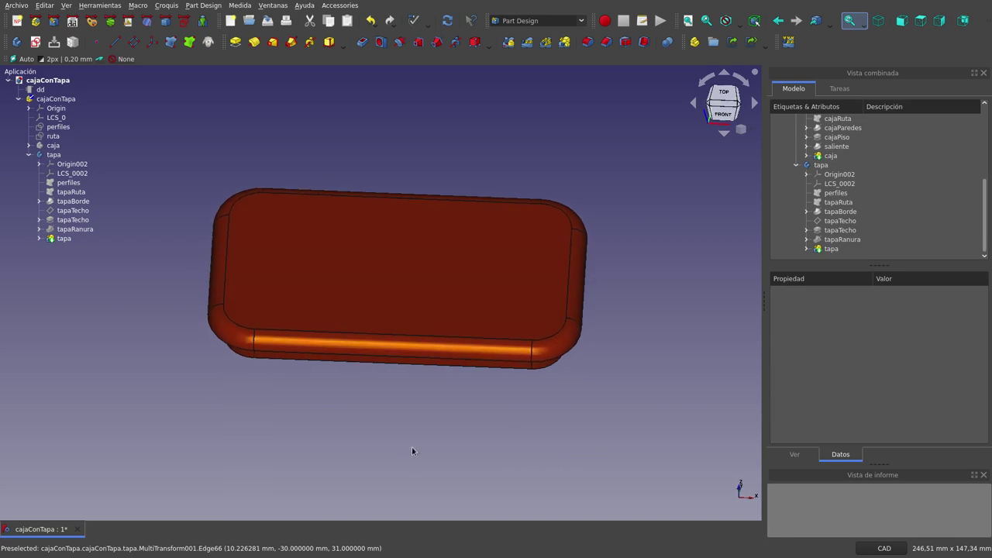